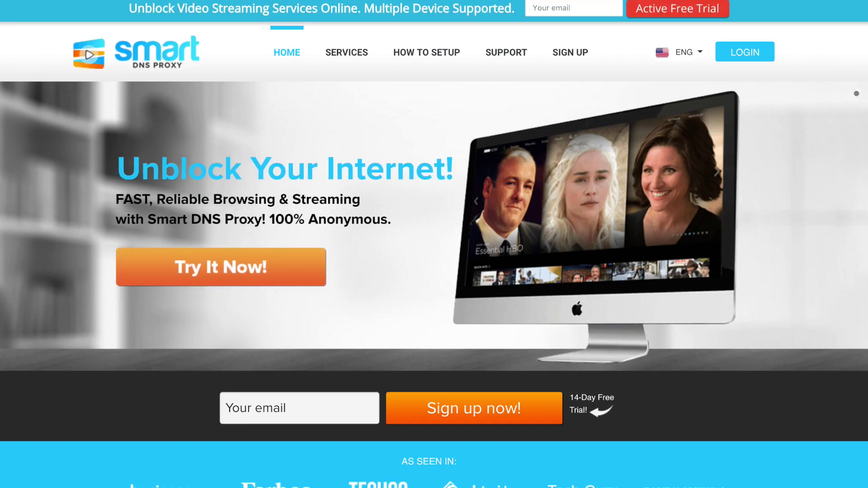
Step: Sign up for the Smart DNS Proxy free trial with your e-mail address
left_click(361, 413)
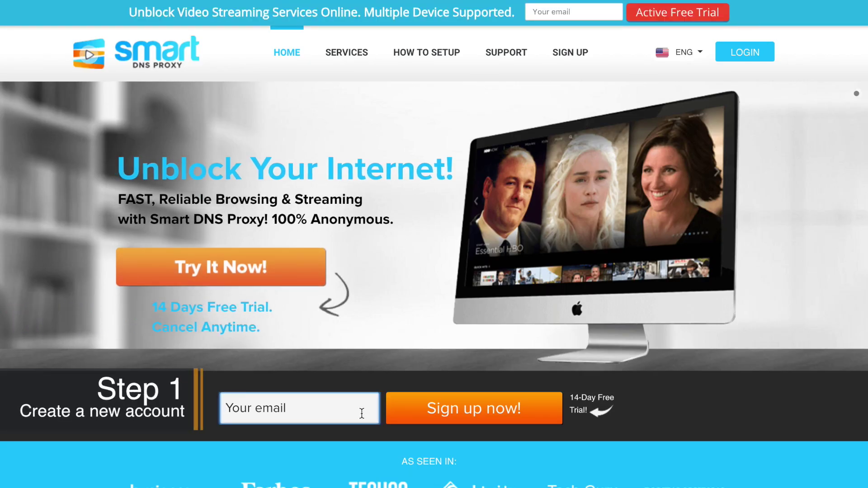
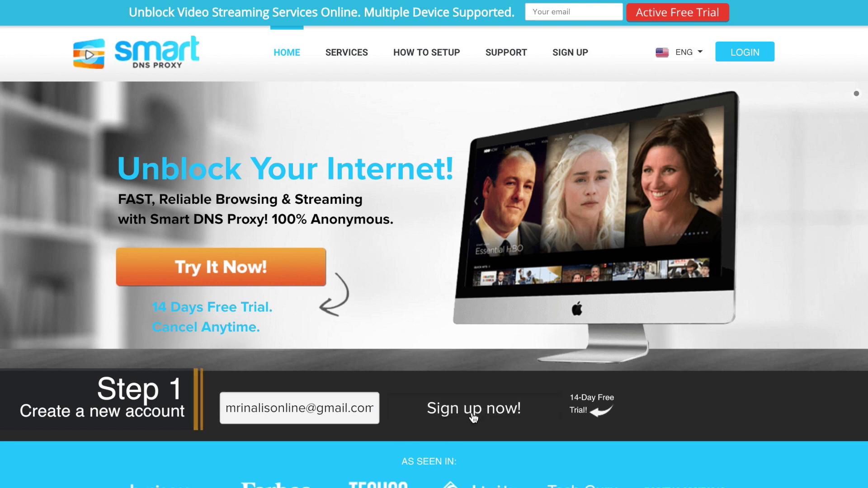
left_click(472, 412)
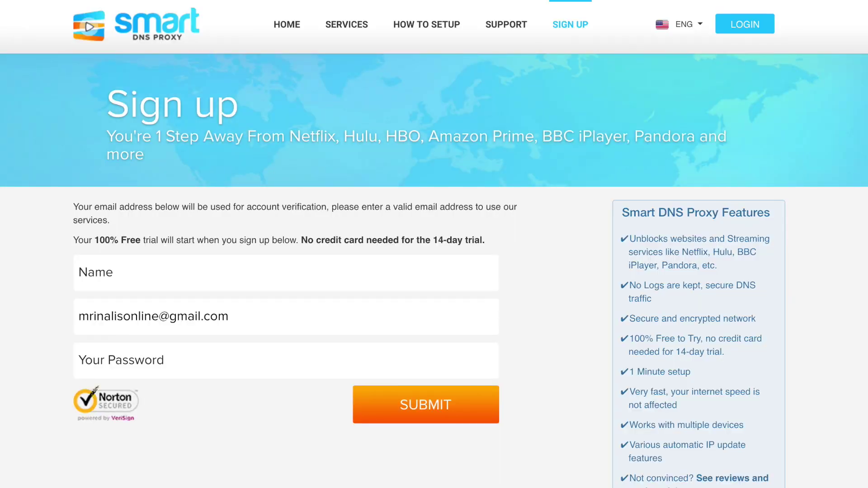
Step: Log in to My Account, then search Spotlight for System Preferences
left_click(732, 29)
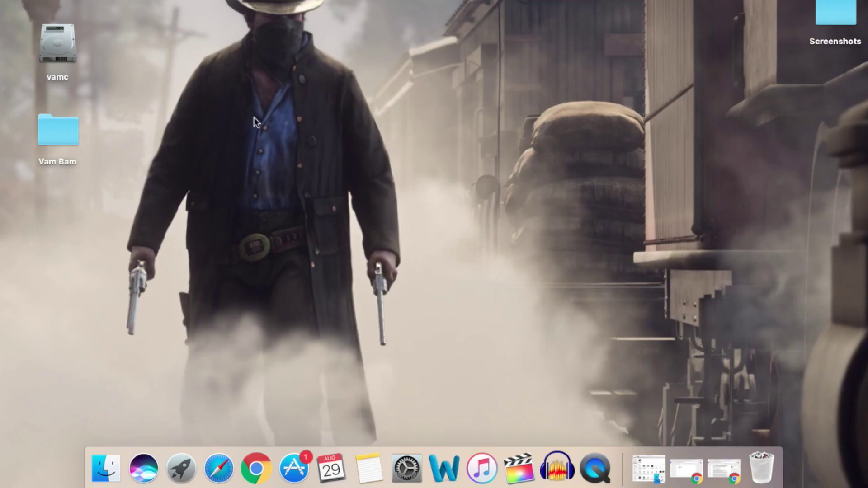
key("super+space")
type("sy")
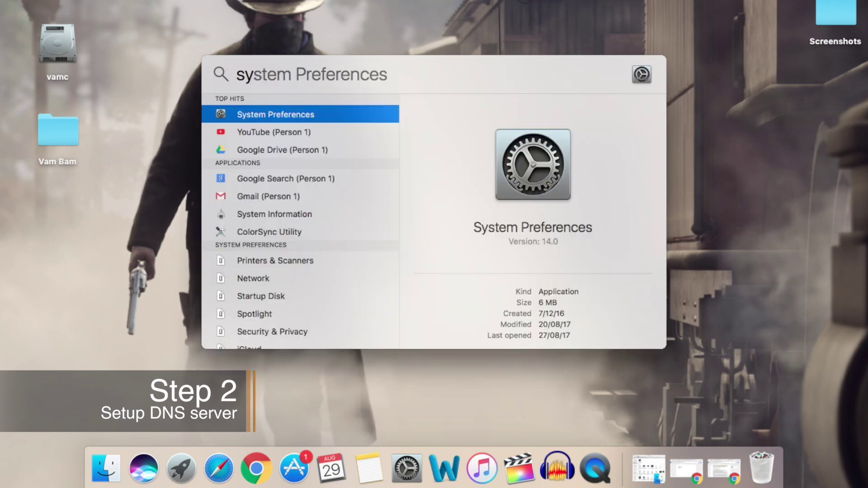
Step: Open Network in System Preferences and show the DNS tab of the Batcave Wi-Fi's advanced settings
key("Return")
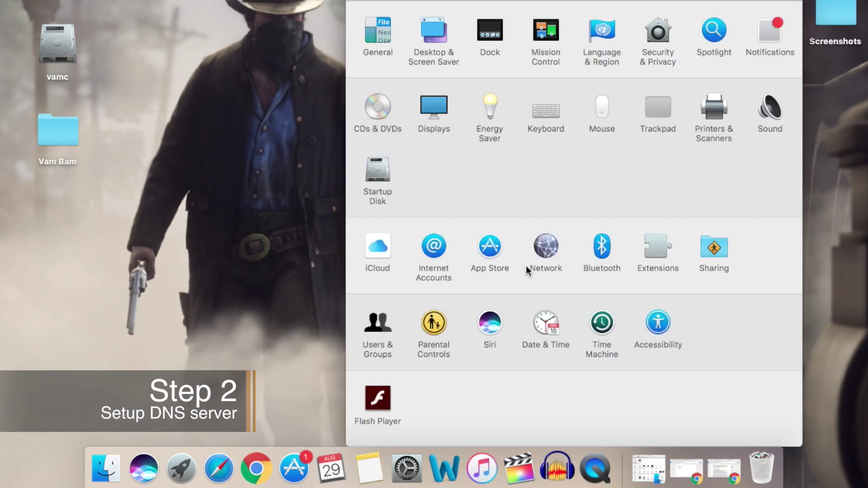
left_click(545, 248)
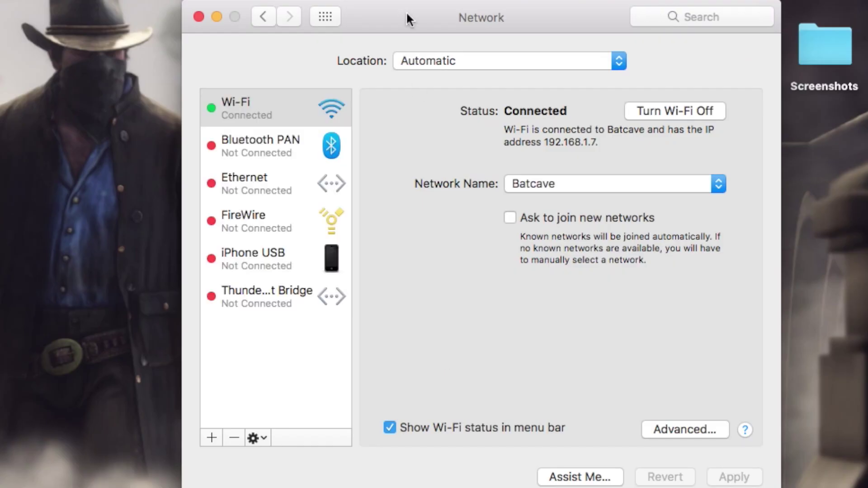
left_click(590, 182)
left_click(590, 181)
left_click(670, 431)
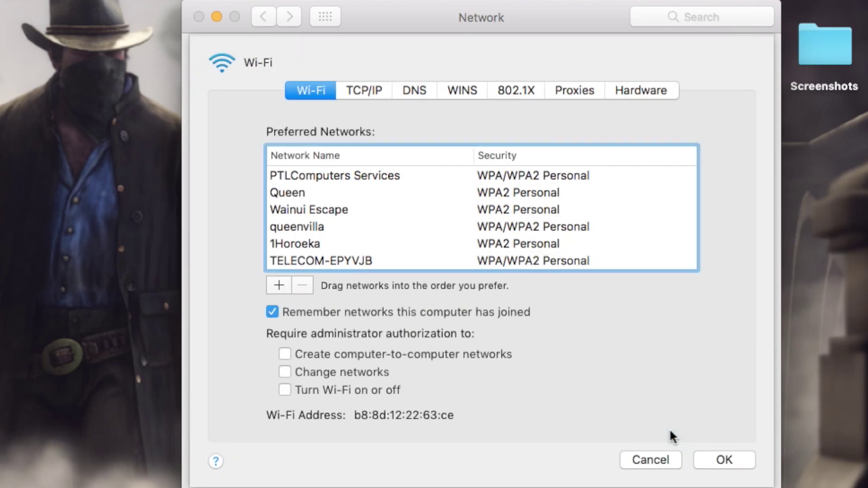
left_click(422, 89)
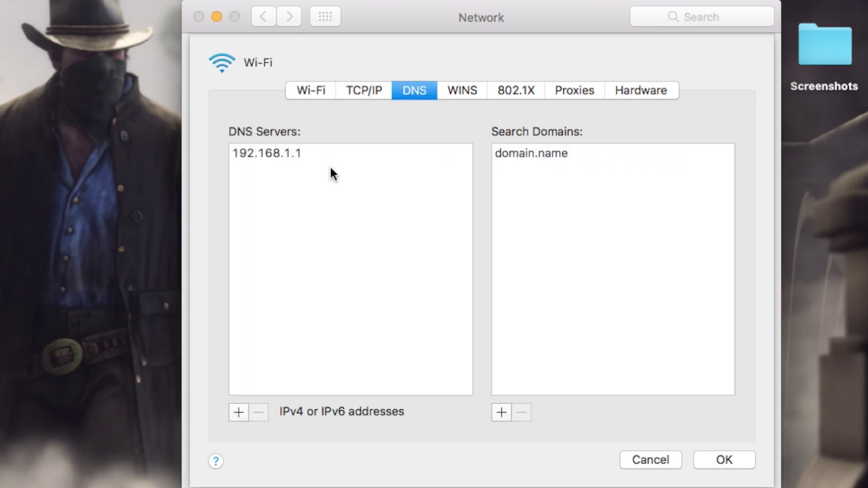
Step: Add DNS servers 168.1.79.238 and 54.66.128.66 to the Wi-Fi DNS list and apply
left_click(289, 149)
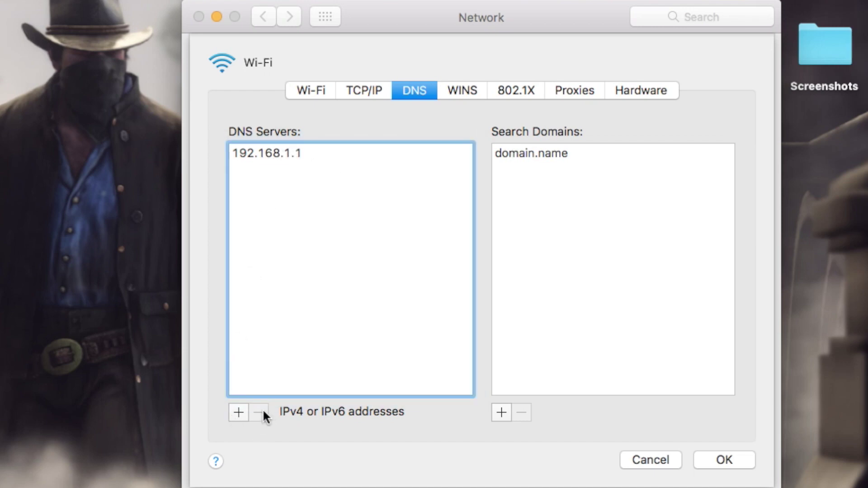
left_click(239, 413)
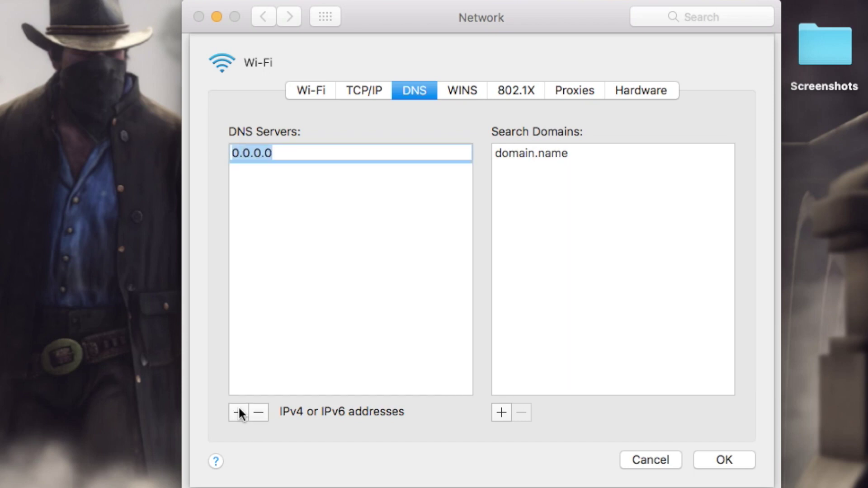
type("168.1.79.238")
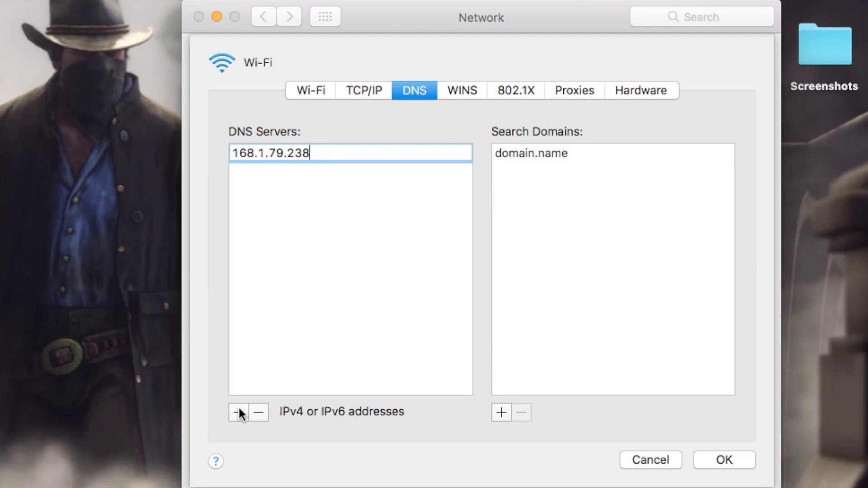
left_click(238, 411)
type("54.66.128.66")
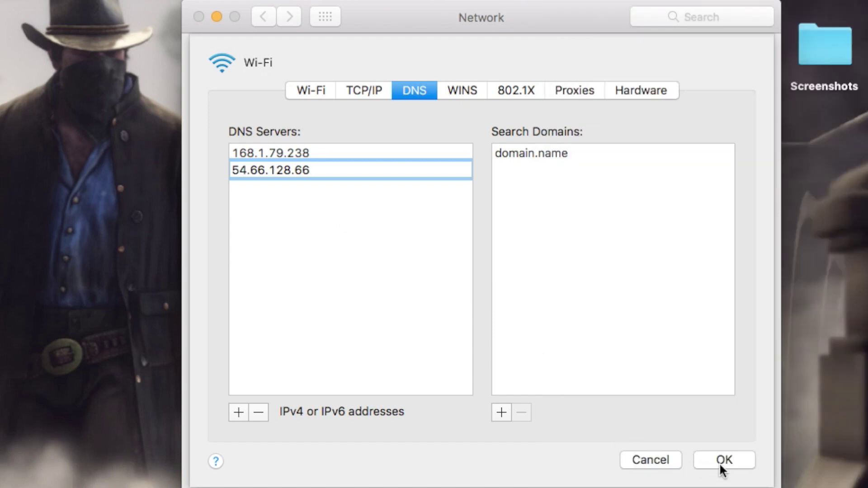
left_click(722, 462)
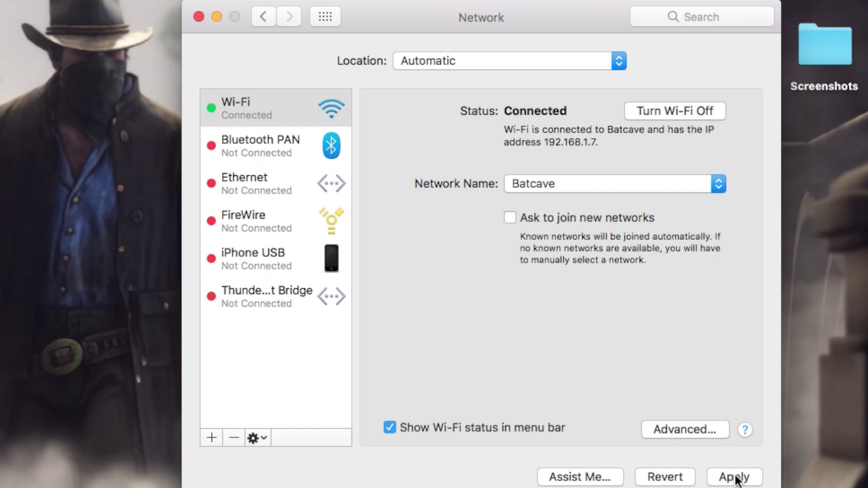
left_click(735, 478)
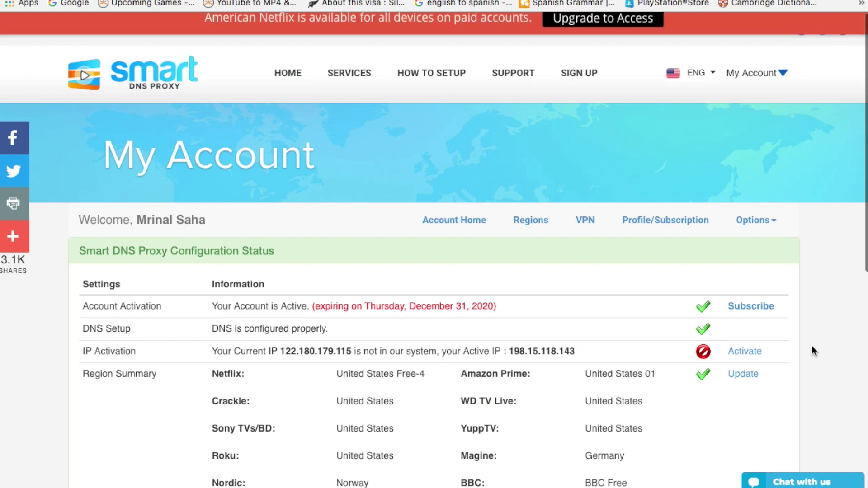
Step: Activate the current IP, then review the Netflix and Amazon Prime region settings
left_click(749, 354)
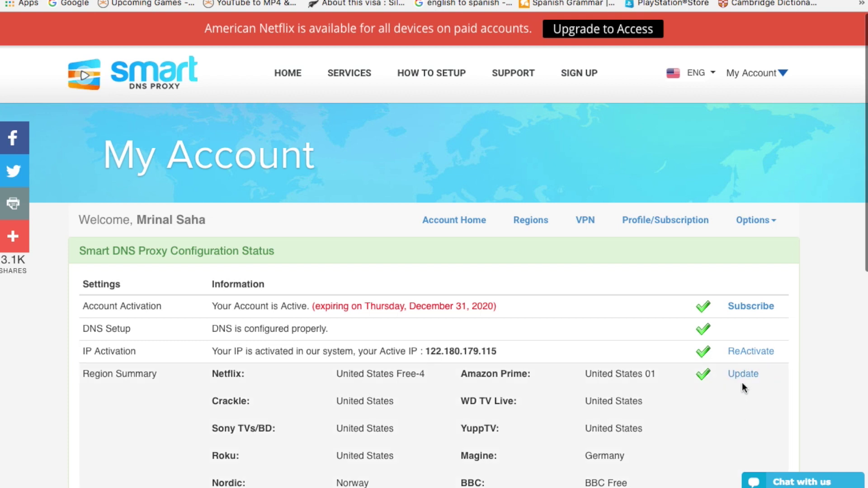
left_click(742, 378)
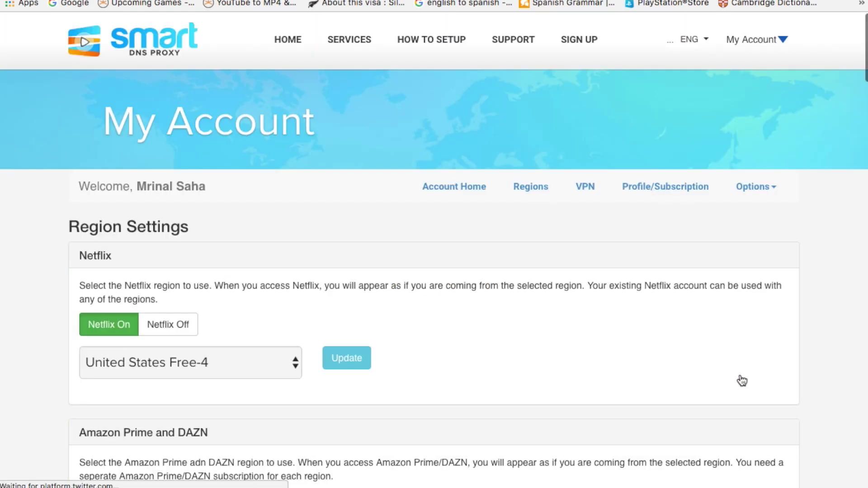
scroll(742, 380, "down", 2)
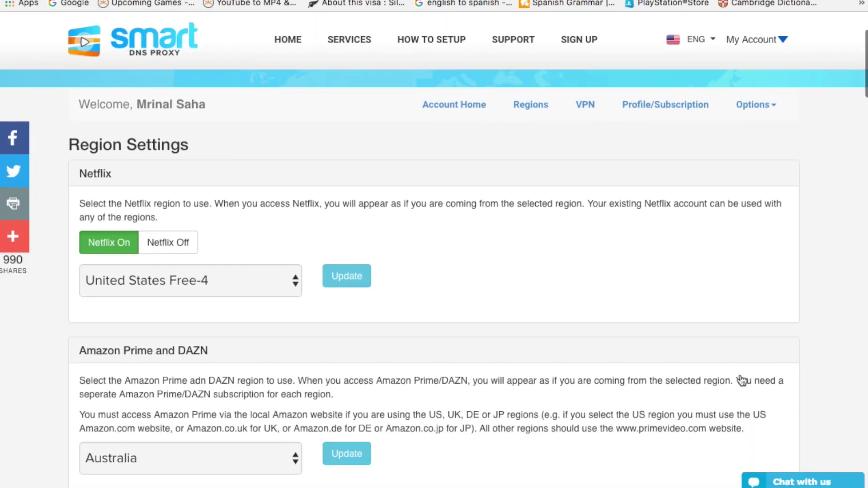
scroll(742, 380, "down", 1)
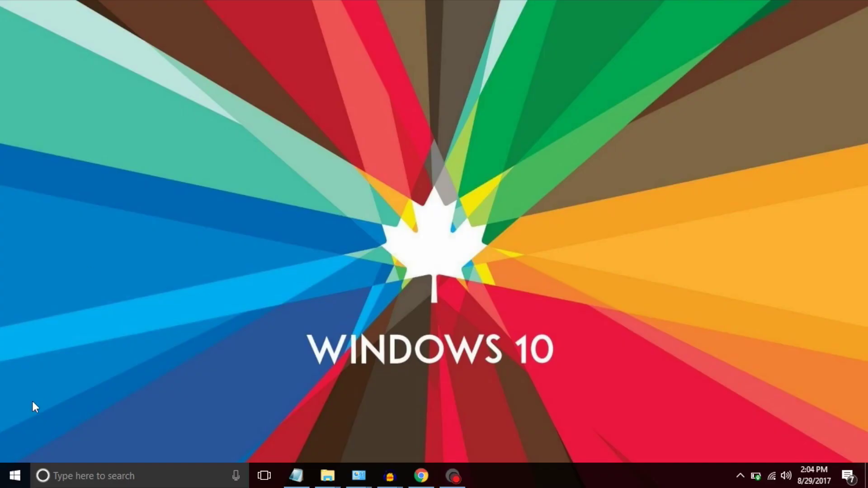
Step: Launch Control Panel via a 'con' Start search and reach Change adapter settings in Network and Sharing Center
left_click(15, 476)
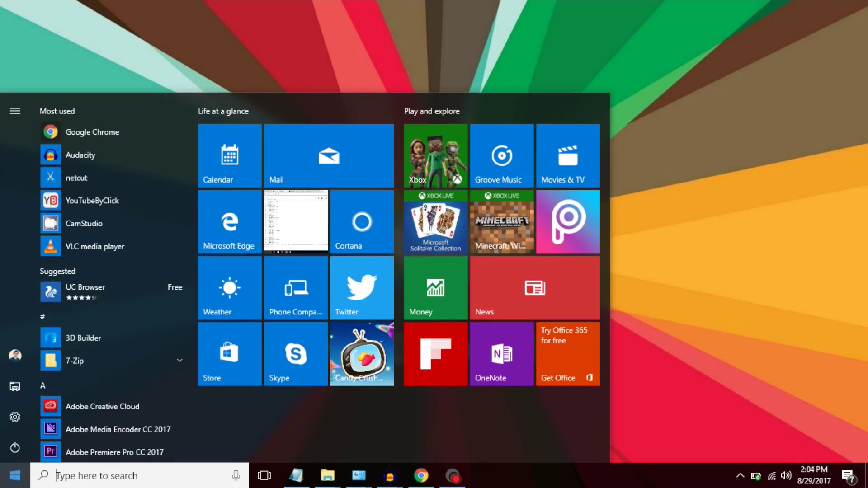
type("con")
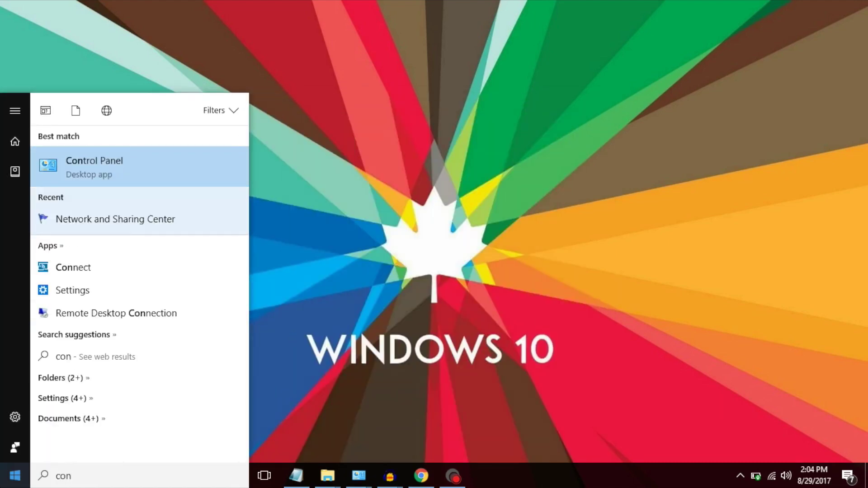
key("Return")
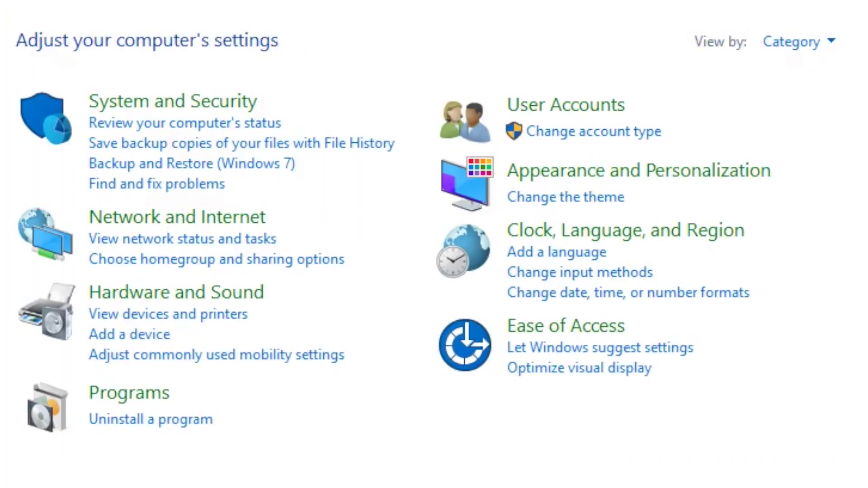
left_click(233, 220)
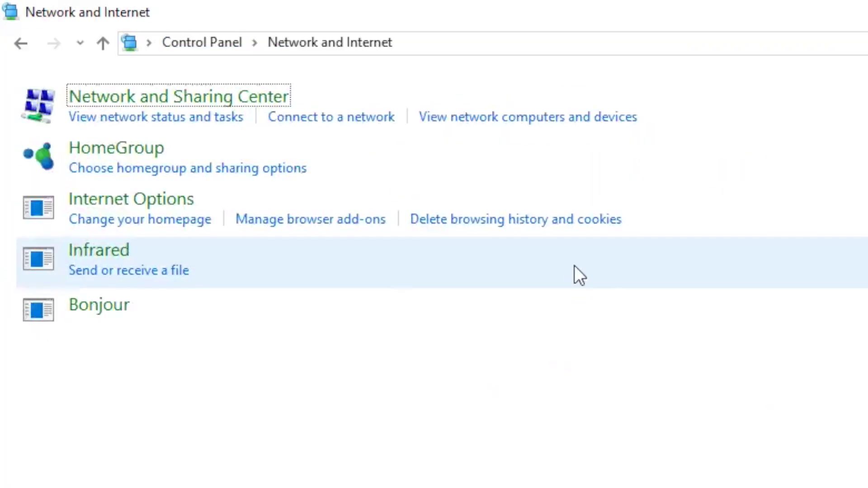
left_click(449, 103)
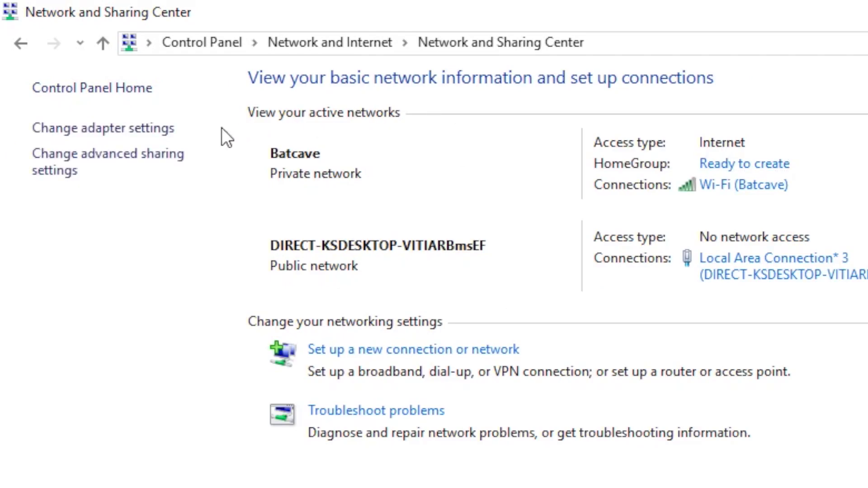
left_click(163, 131)
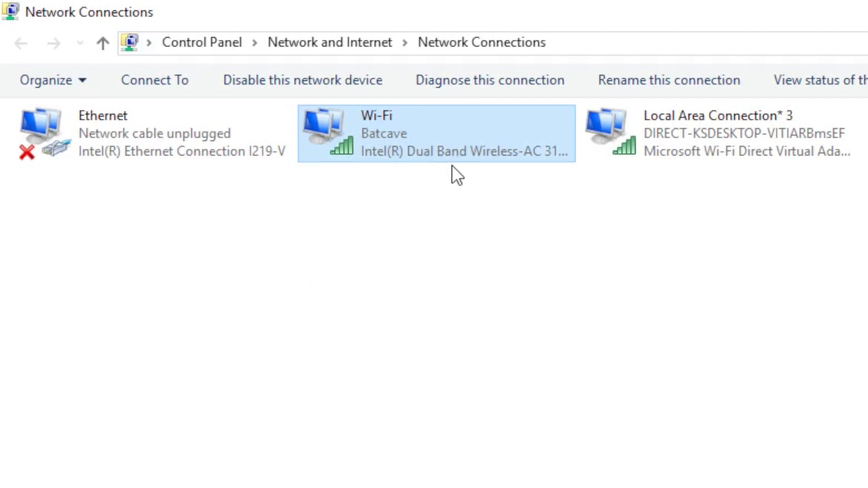
Step: Open the Wi-Fi adapter's Properties and its Internet Protocol Version 4 (TCP/IPv4) settings
right_click(486, 153)
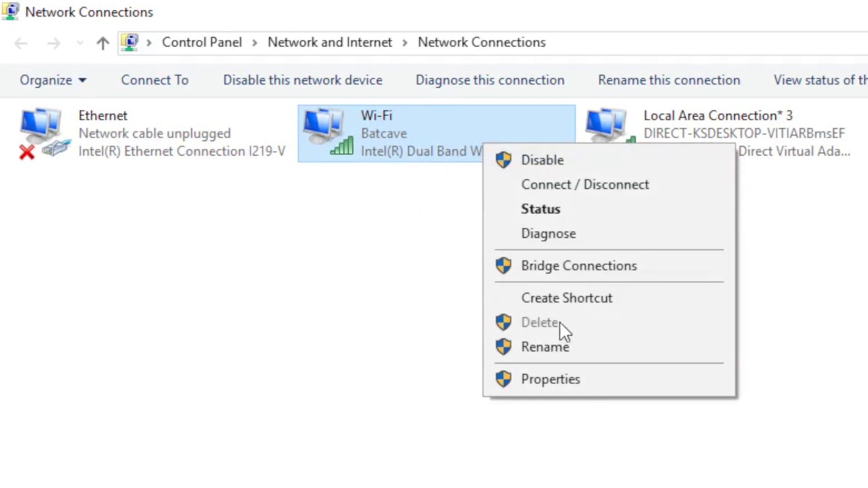
left_click(581, 376)
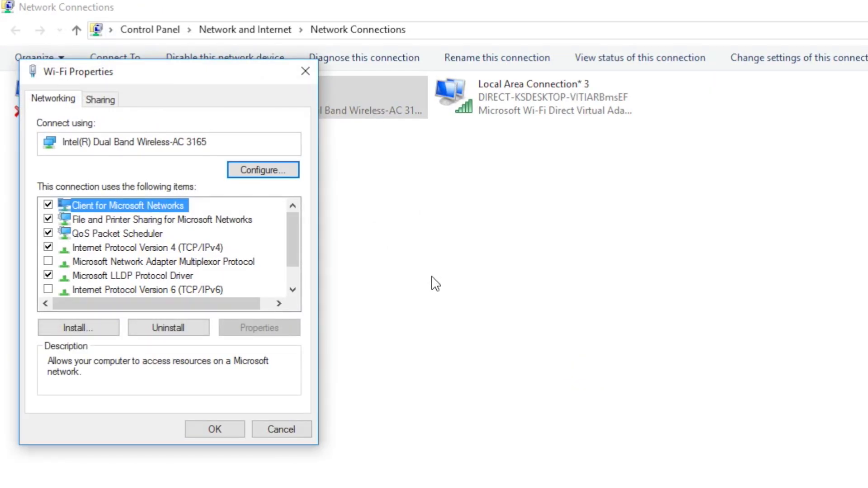
left_click(217, 248)
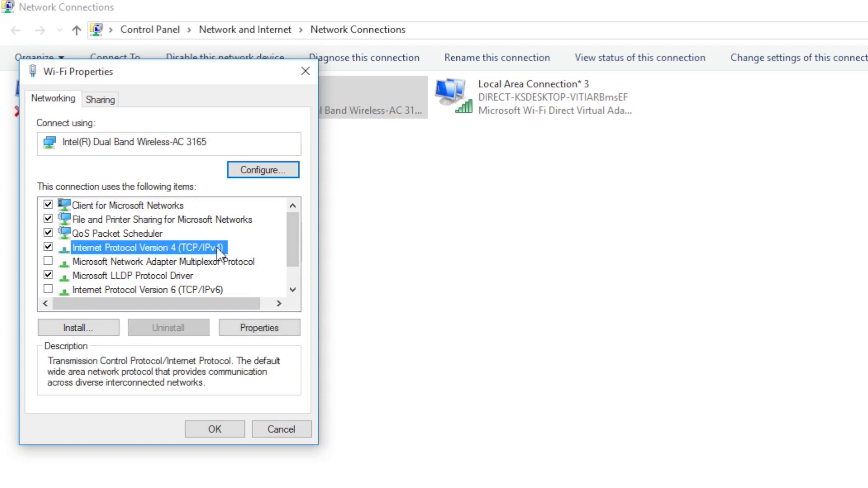
double_click(216, 248)
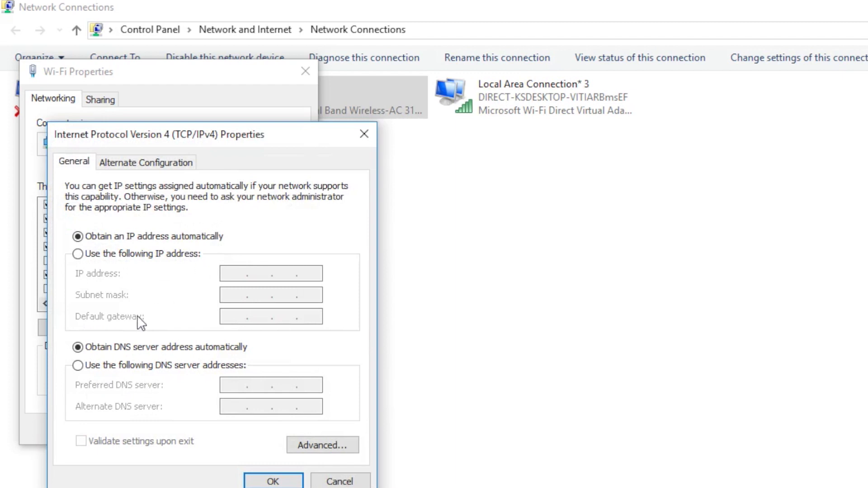
Step: Enter DNS servers 23.21.43.50 and 54.183.15.10 manually, confirm both dialogs, and close Network Connections
left_click(77, 365)
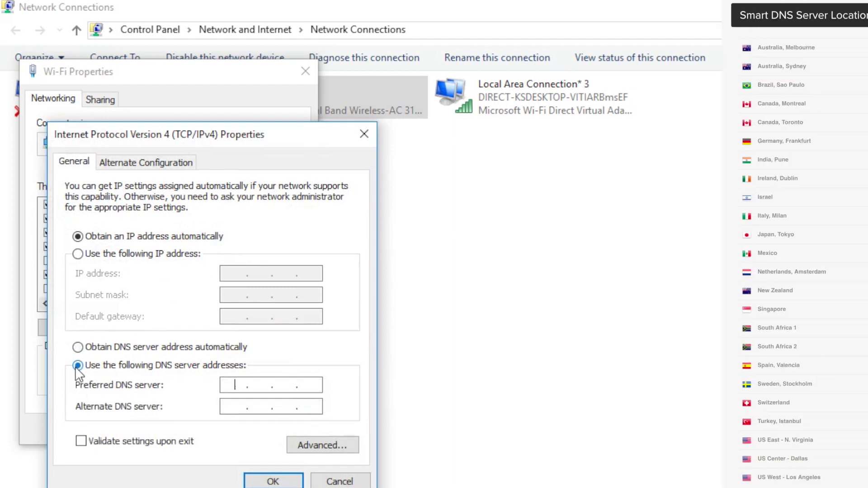
type("23.21.43.50")
key("Tab")
type("54.183.15.10")
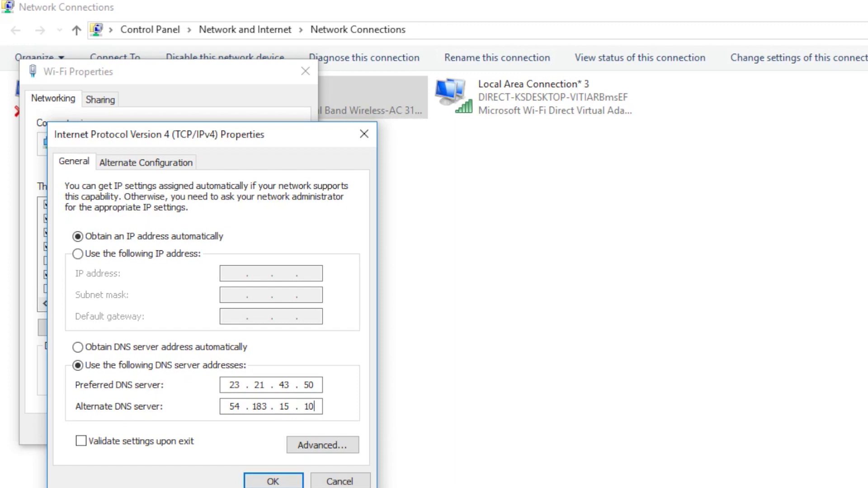
left_click(273, 482)
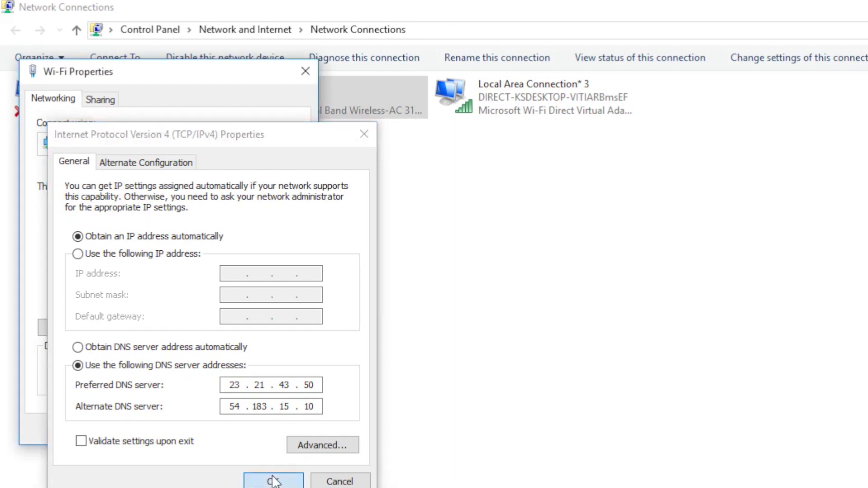
left_click(211, 430)
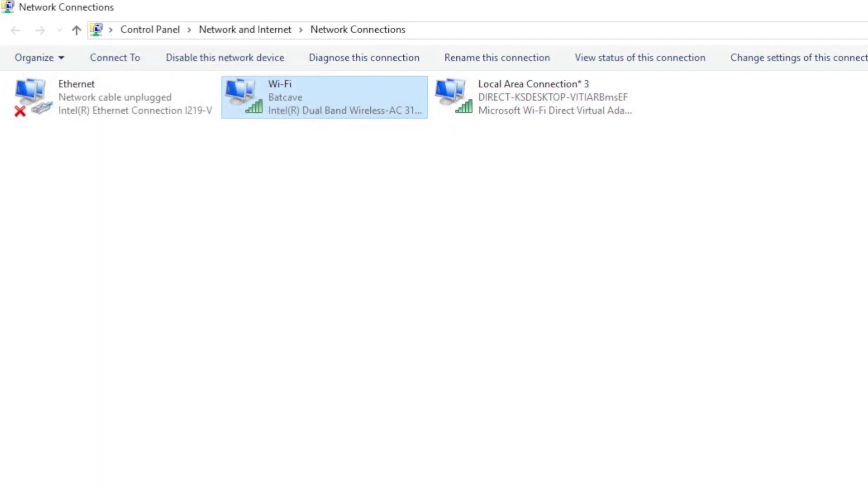
key("alt+F4")
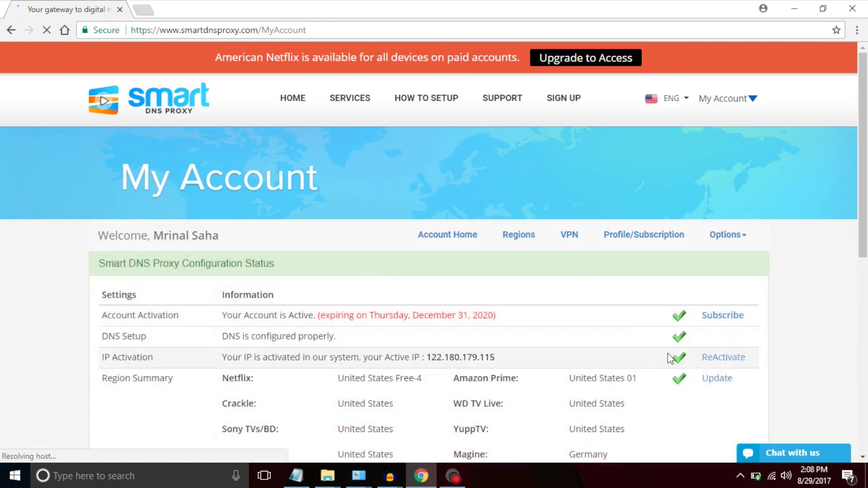
Step: Reactivate the IP using ReActivate next to IP Activation on My Account
left_click(736, 360)
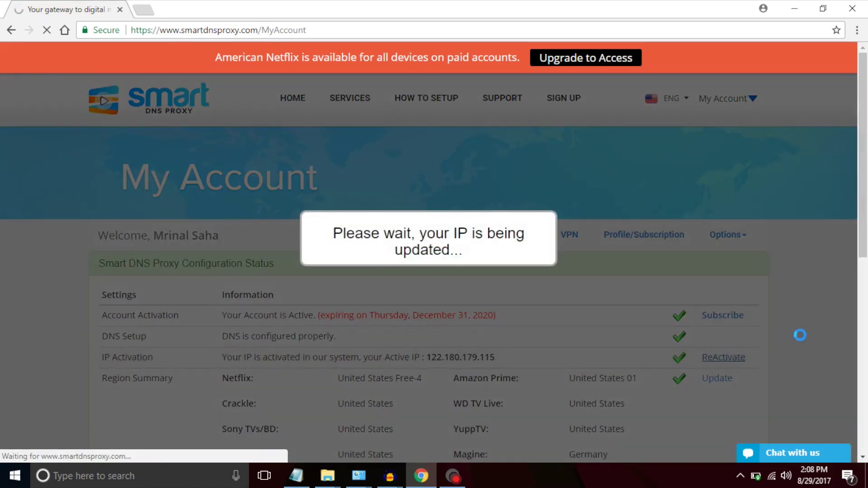